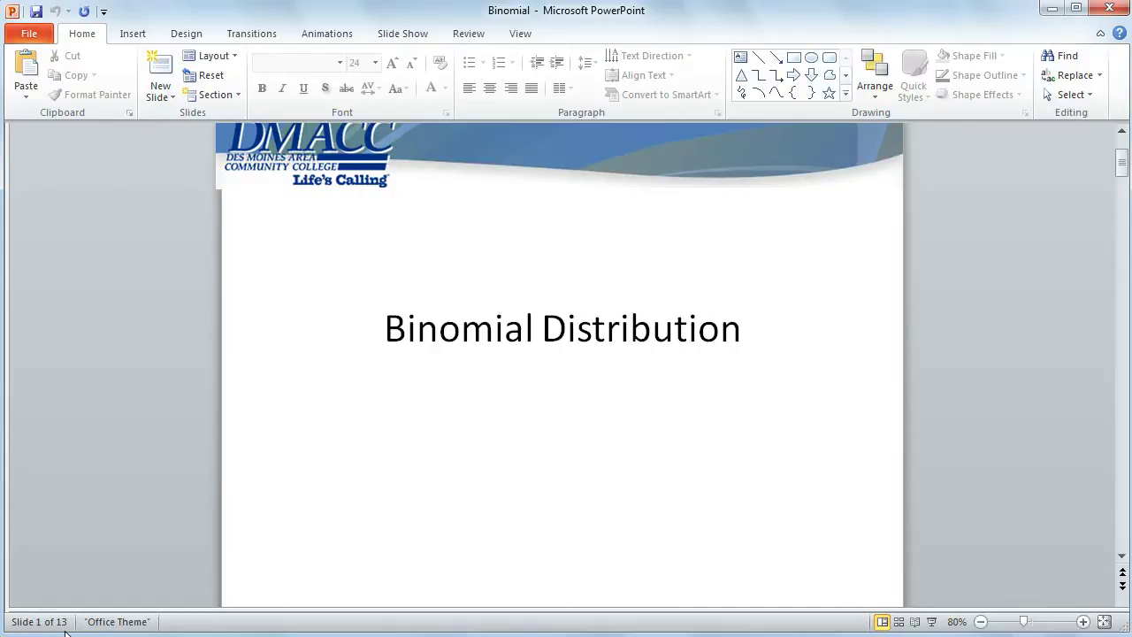
- Advance from the title slide to slide 2, the reincarnation poll example
key(Page_Down)
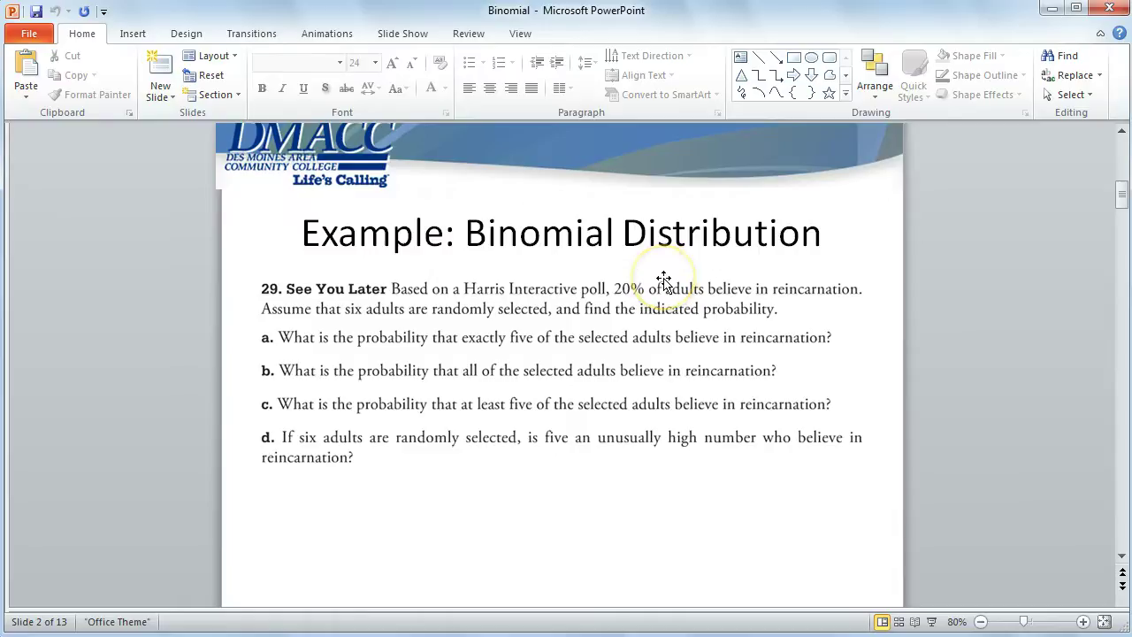
- Move to slide 3, which shows the P(x) formula and the TI-83 binompdf steps
key(Page_Down)
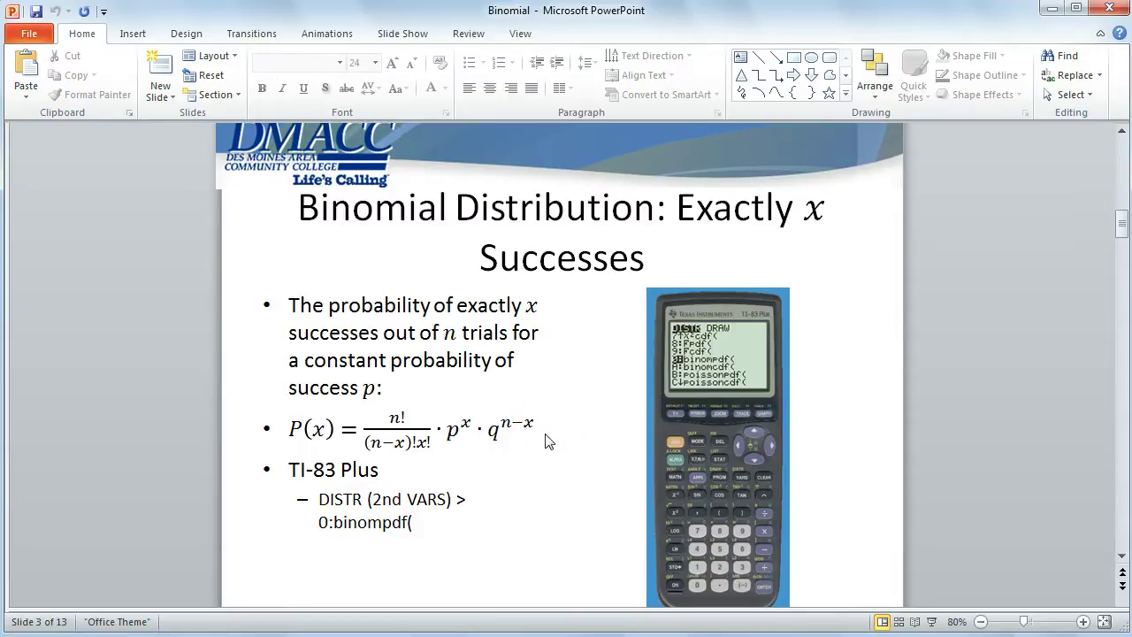
- Bring up the TI-83 emulator, turn it on, and open the 2nd DISTR menu
key(alt+Tab)
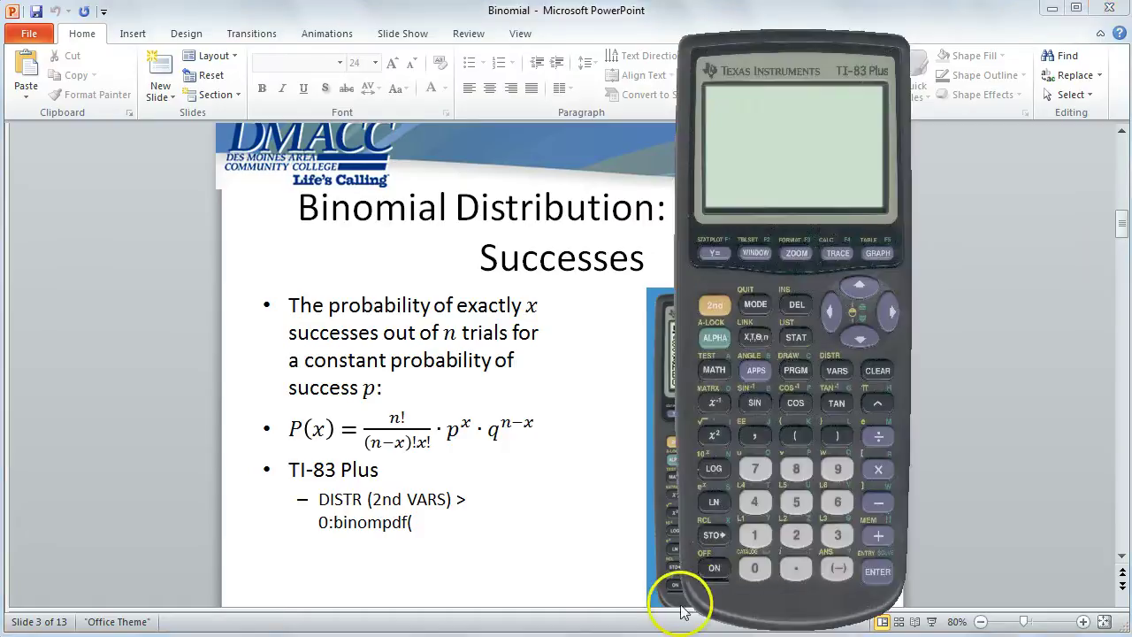
click(810, 331)
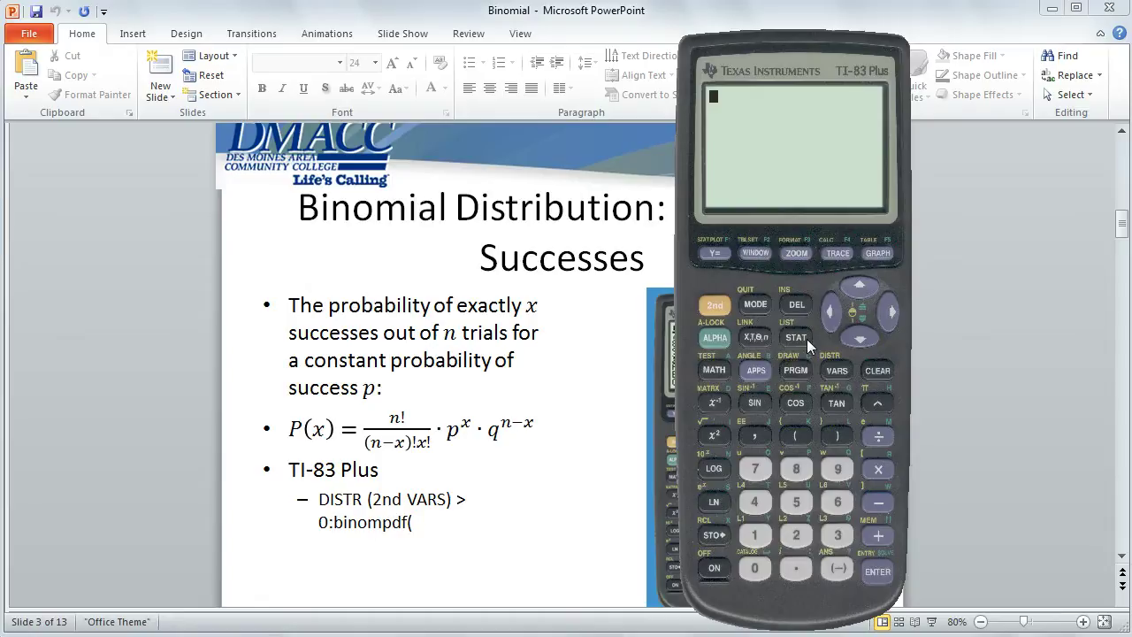
click(837, 372)
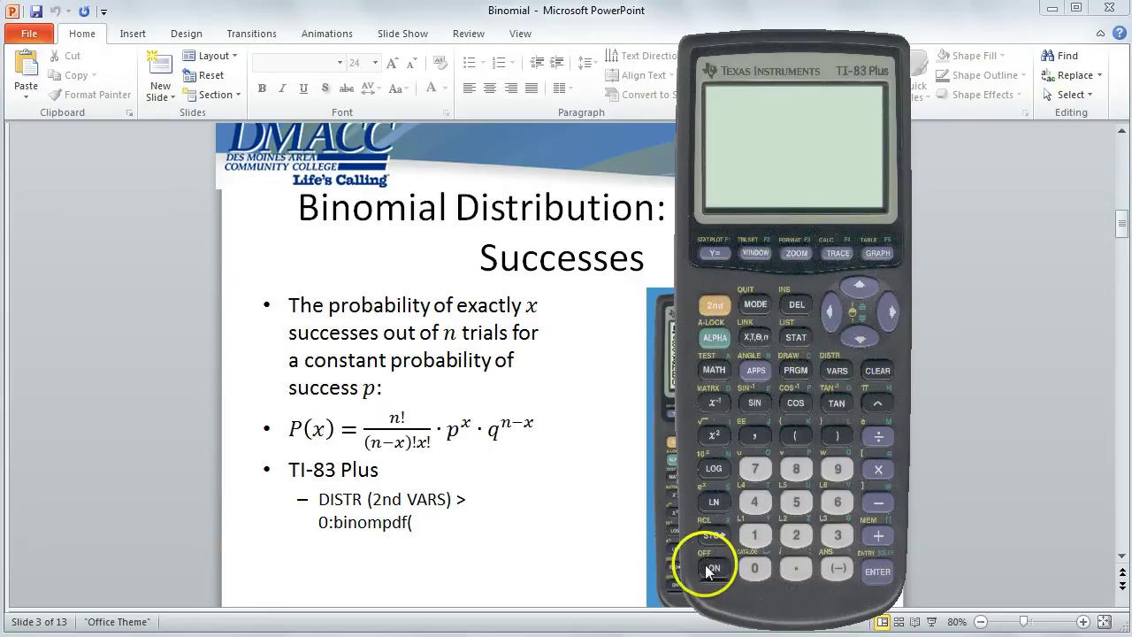
click(714, 305)
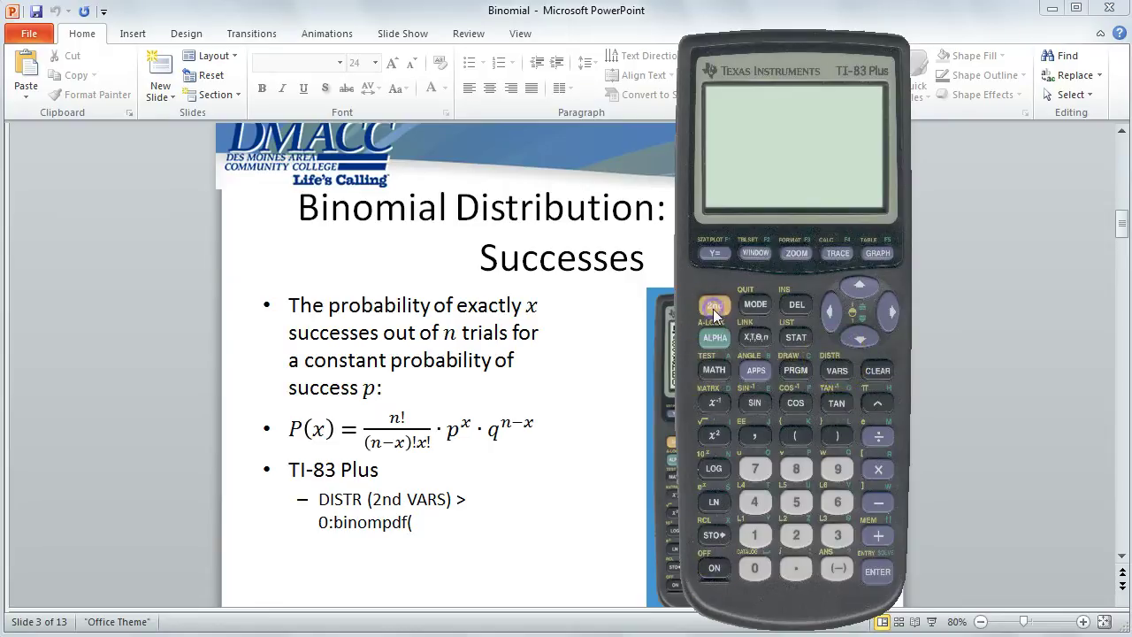
click(837, 372)
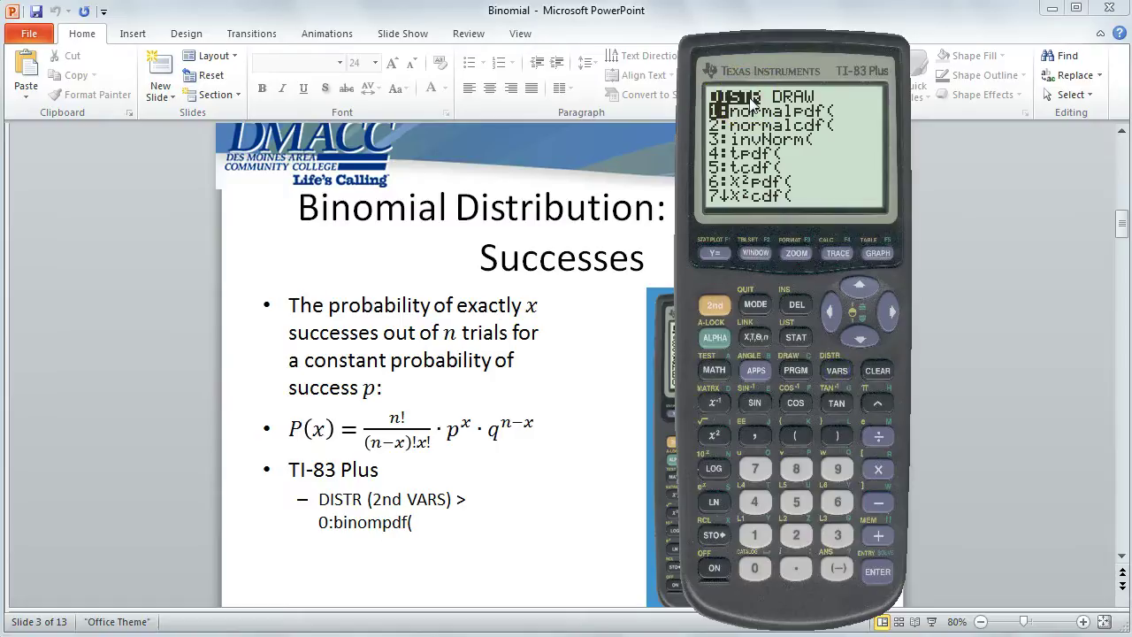
- Paste 0:binompdf( onto the home screen, then hide the calculator
click(857, 334)
click(857, 336)
click(857, 336)
click(856, 336)
click(856, 336)
click(856, 336)
click(857, 335)
click(857, 335)
click(857, 336)
click(856, 335)
click(856, 335)
click(858, 289)
click(858, 288)
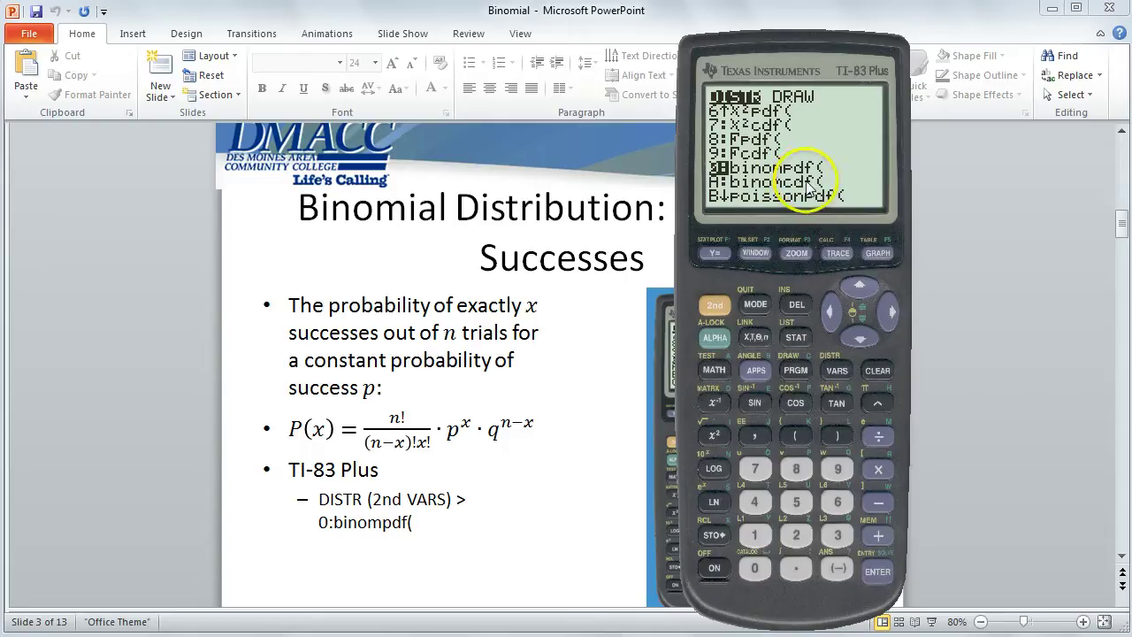
click(876, 576)
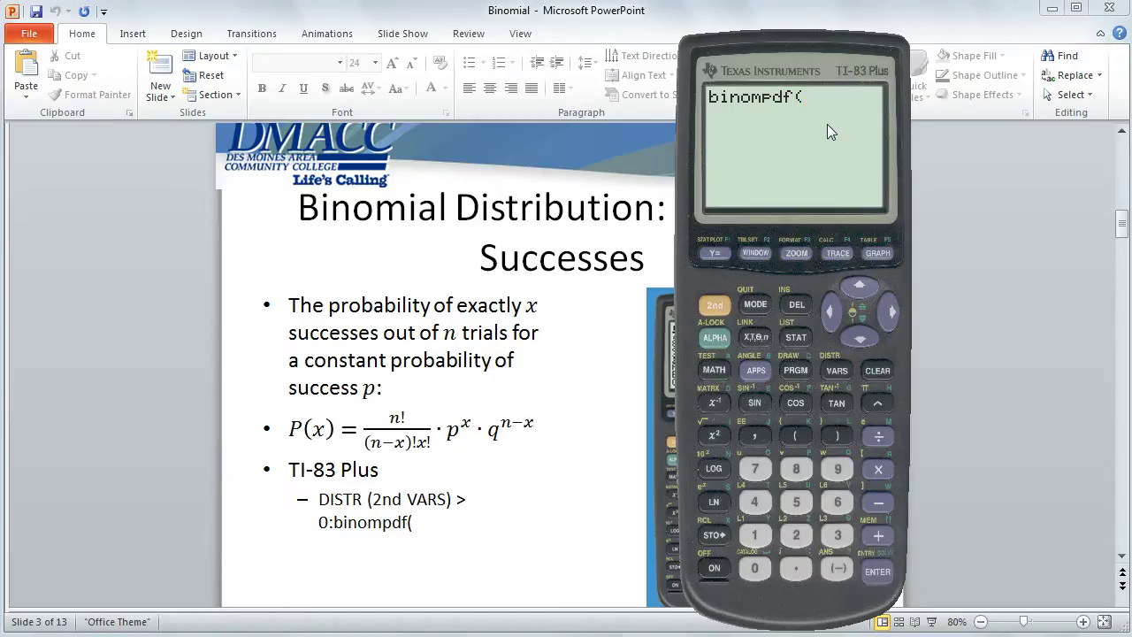
click(566, 19)
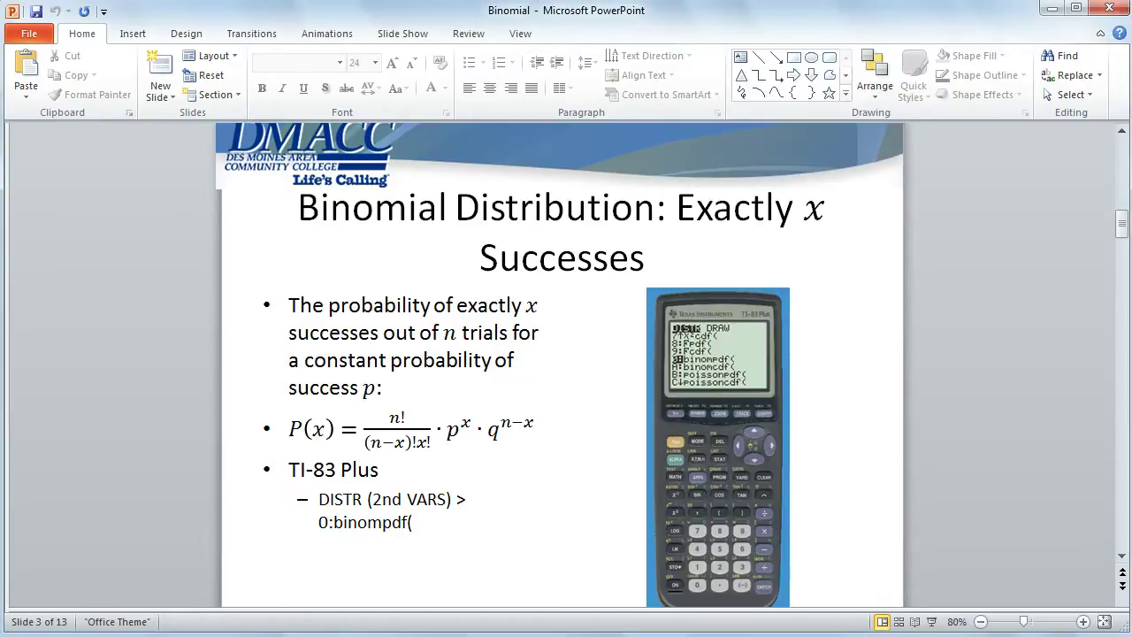
- Advance to slide 4 with the binompdf(n,p,x) syntax and restore the TI-83 emulator
key(Page_Down)
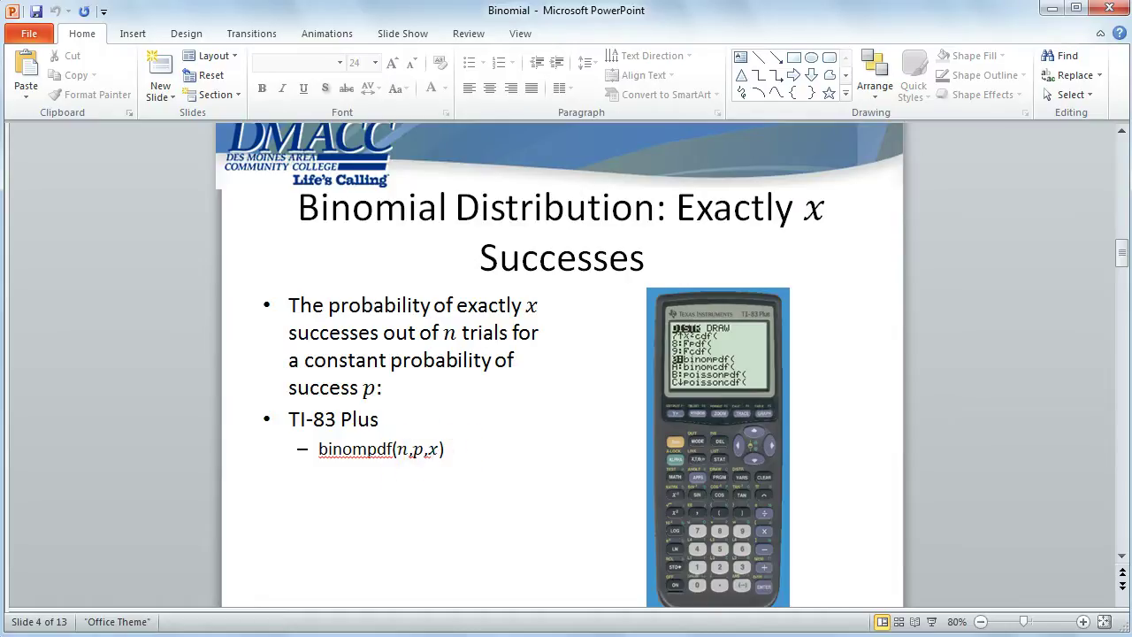
key(alt+Tab)
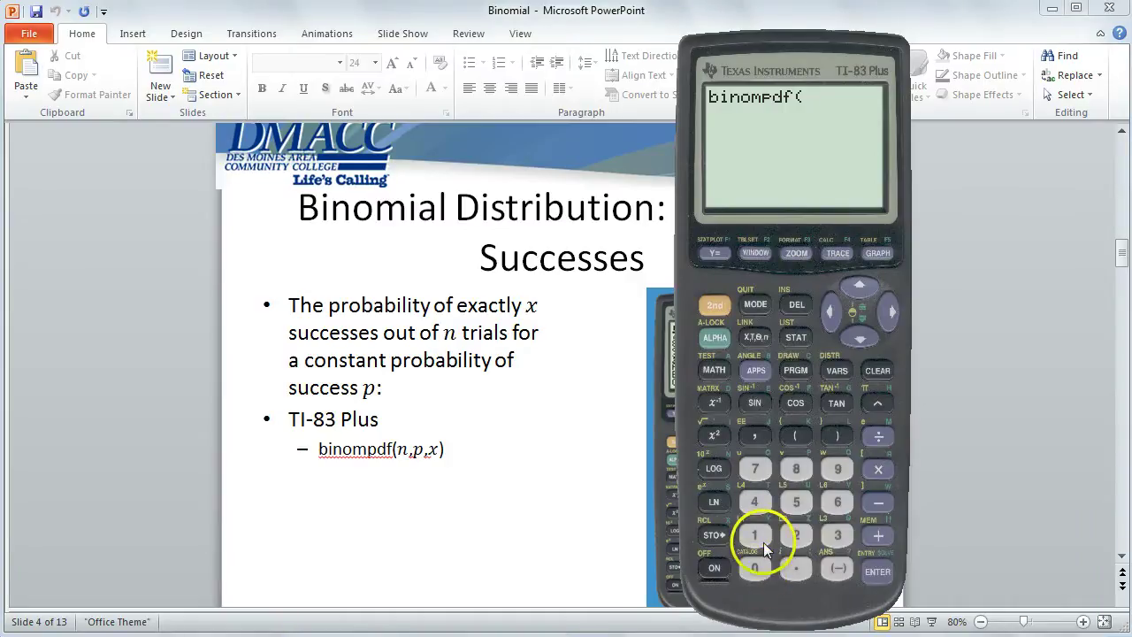
- Complete binompdf(6,.2,5) on the TI-83 and evaluate it to .001536
click(833, 503)
click(755, 435)
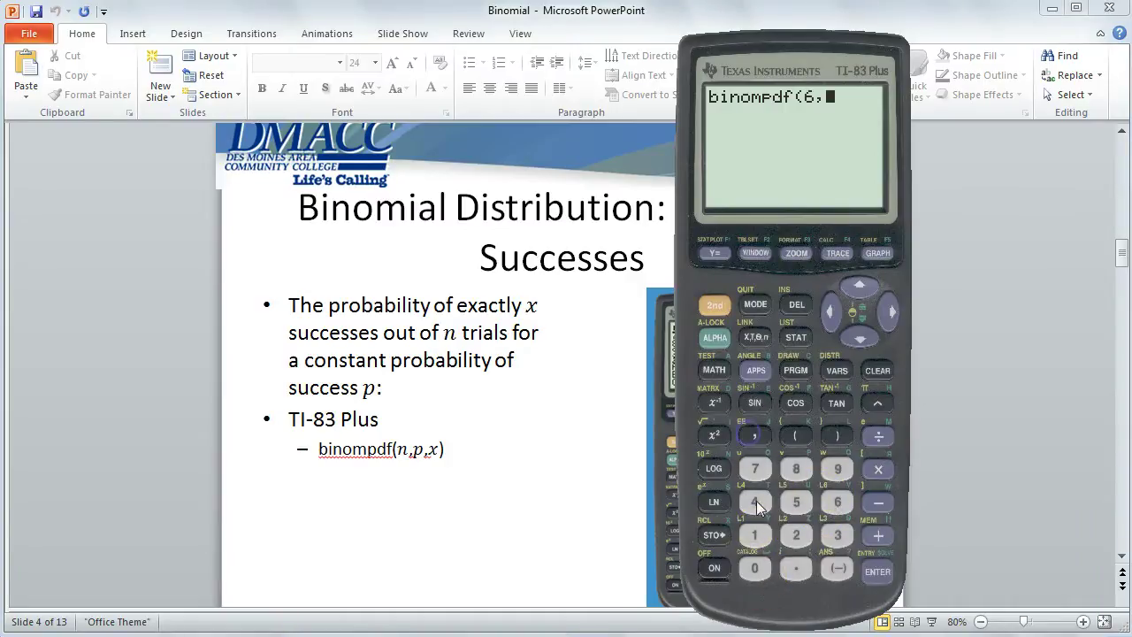
click(795, 572)
click(796, 536)
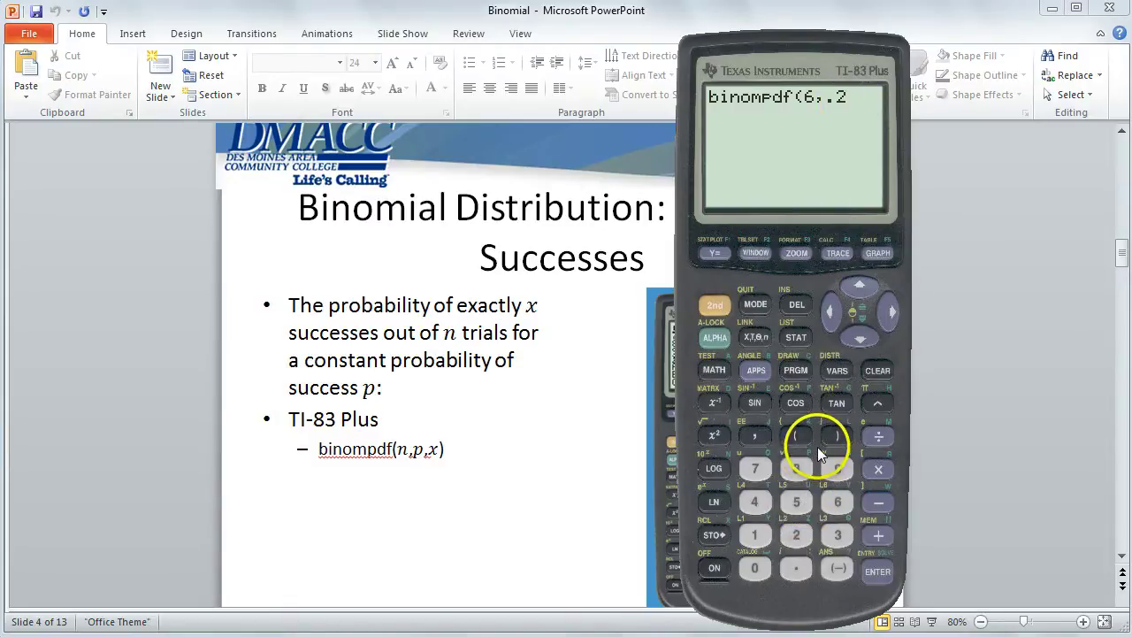
click(760, 436)
click(796, 502)
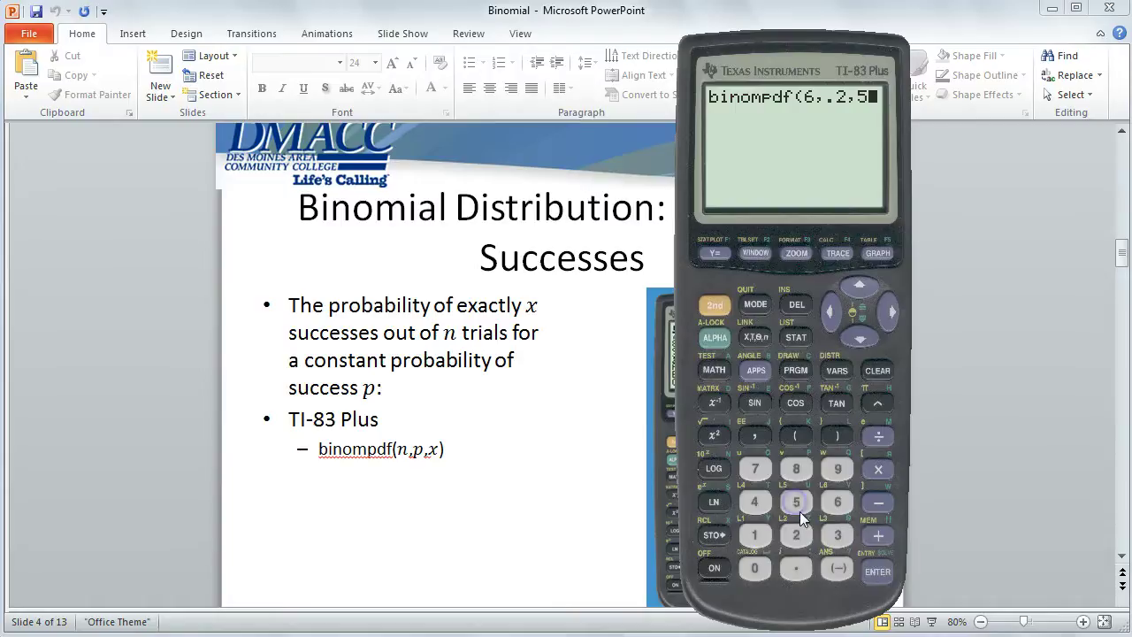
click(835, 432)
click(880, 572)
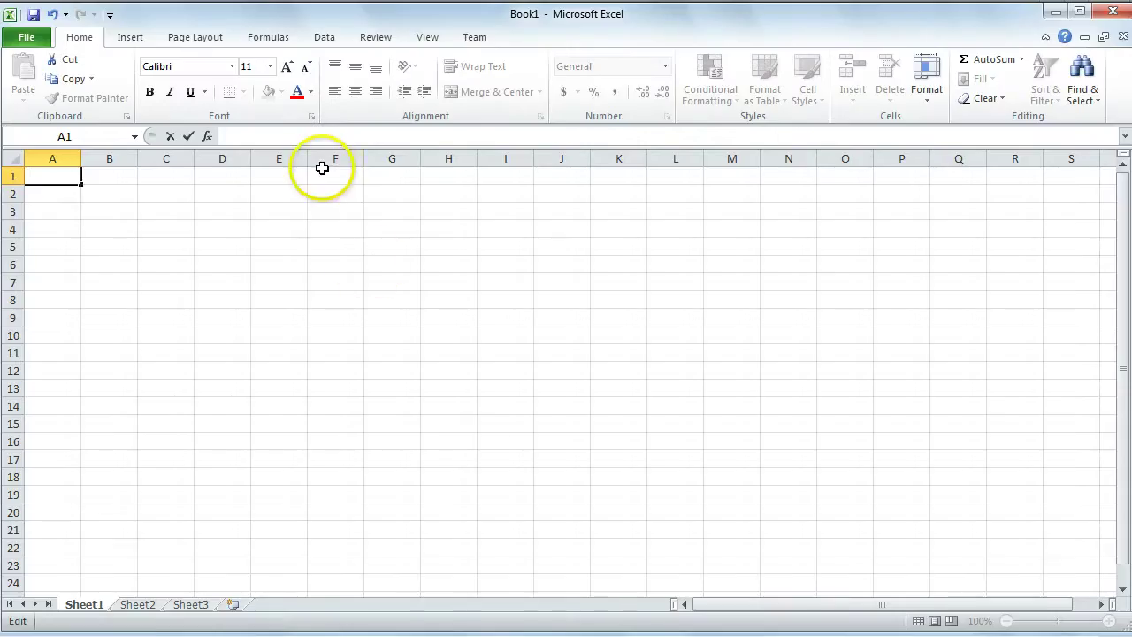
- Start a formula in cell A1 by typing =bino in the formula bar
click(299, 134)
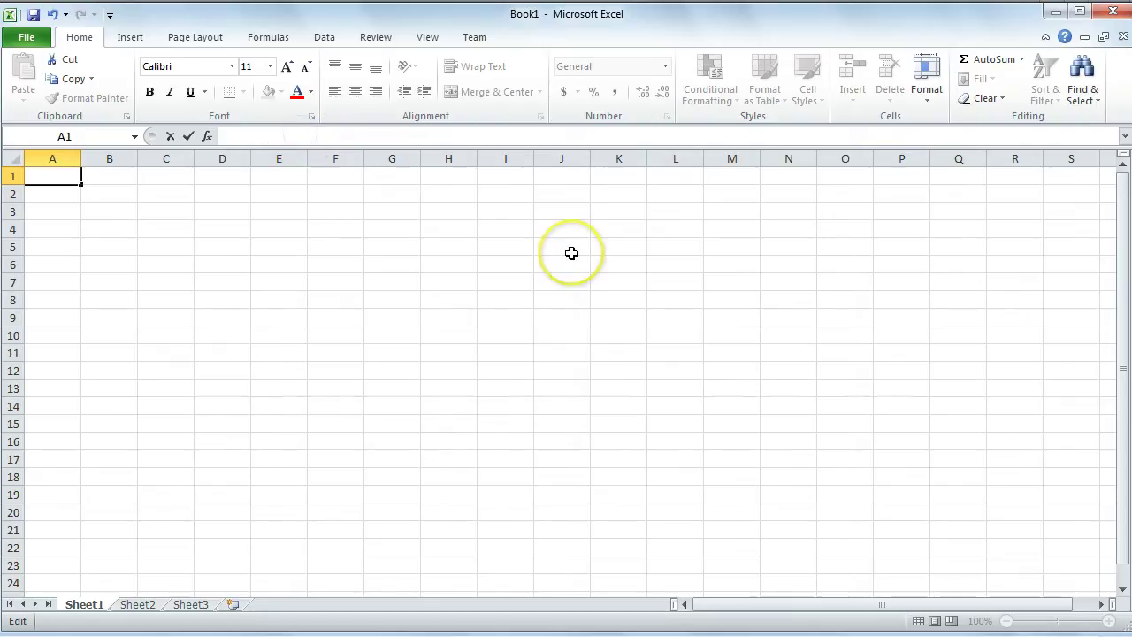
text(=)
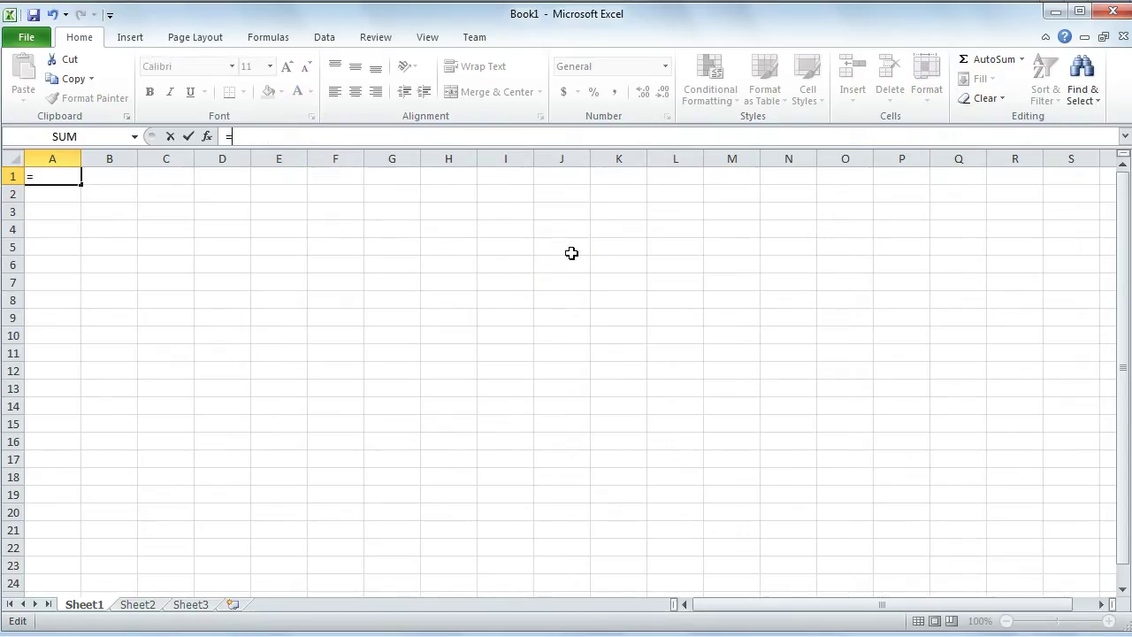
text(bi)
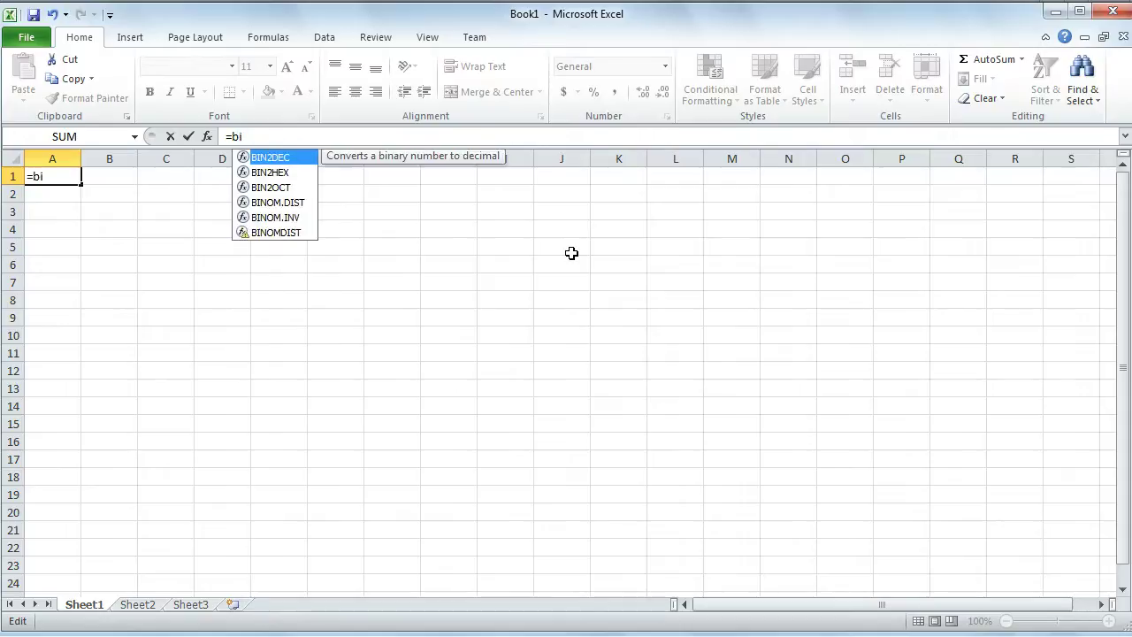
text(nom)
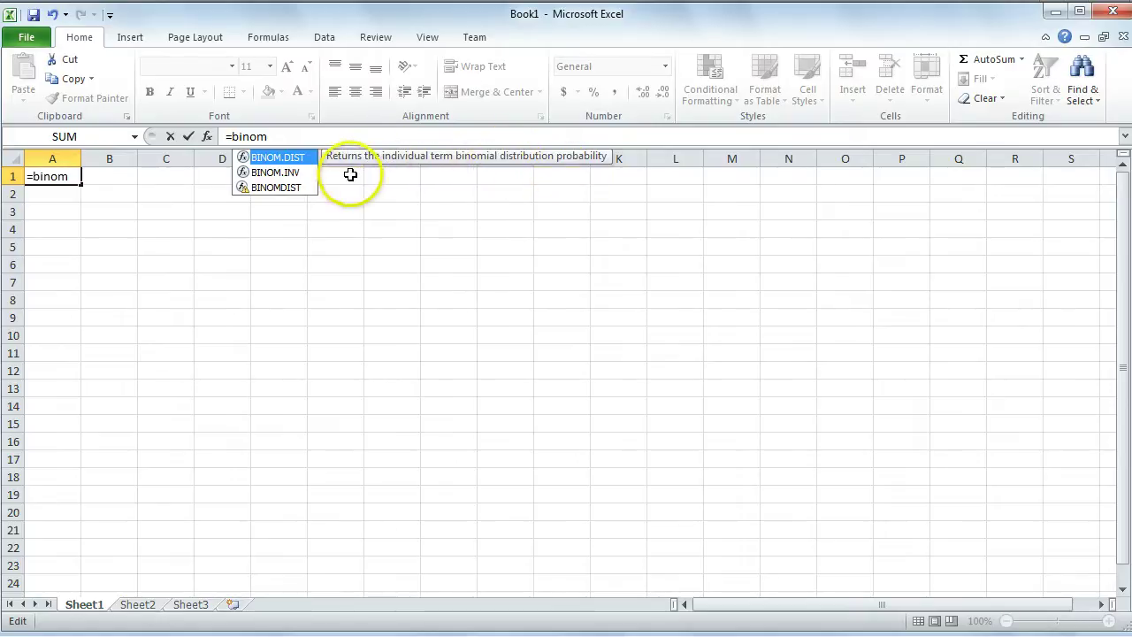
- Pick BINOM.DIST from autocomplete and complete the formula as =BINOM.DIST(5,6,.2,FALSE)
double_click(265, 159)
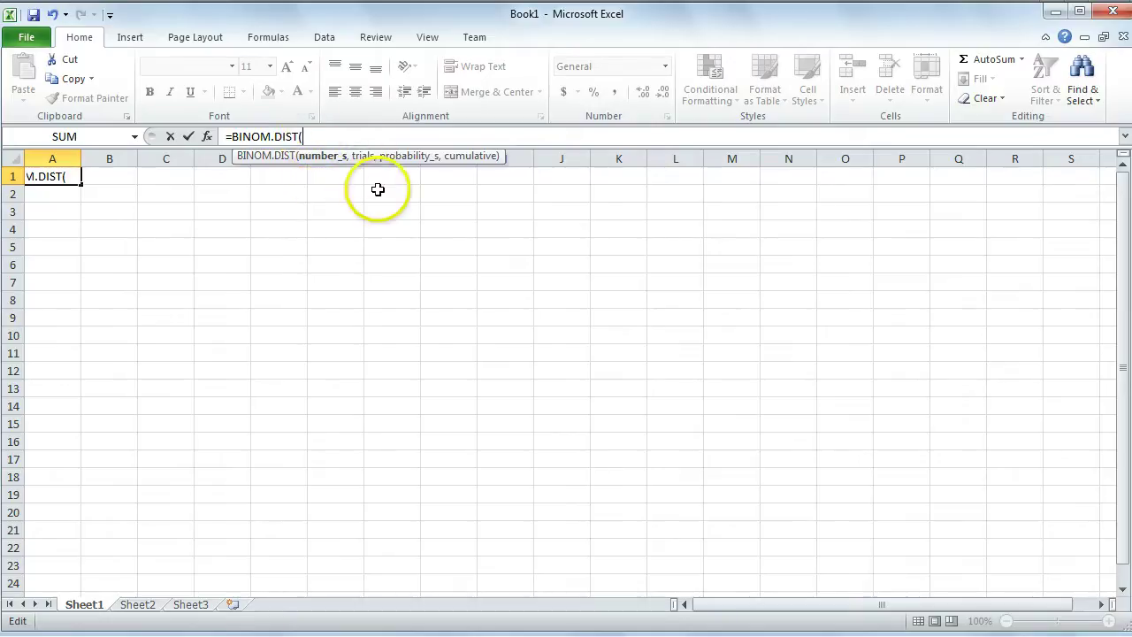
click(318, 161)
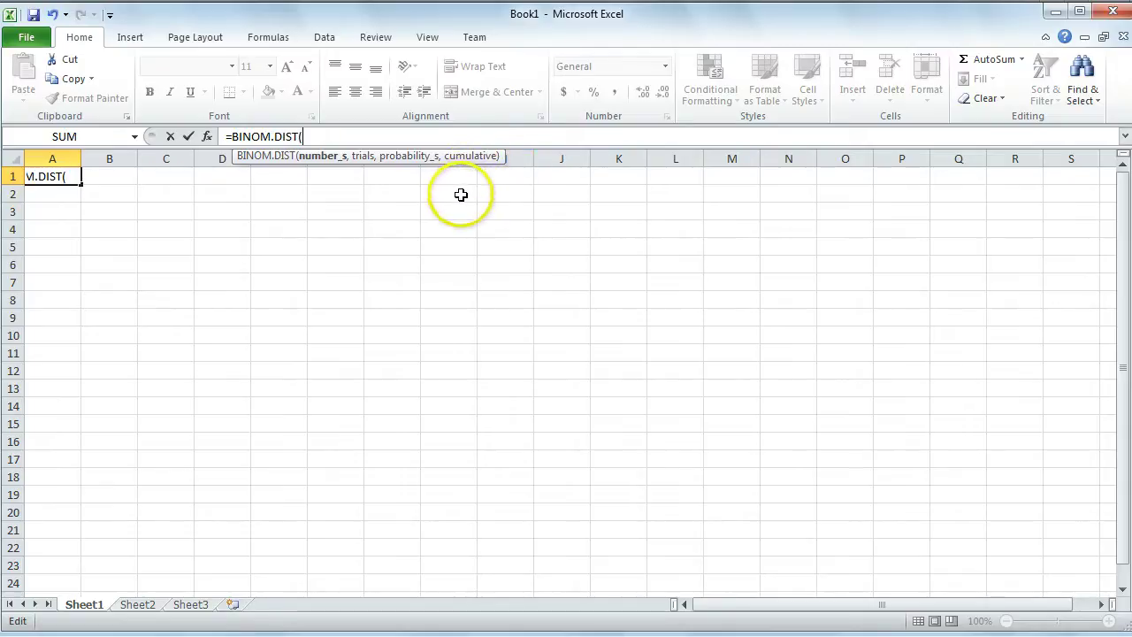
text(5,)
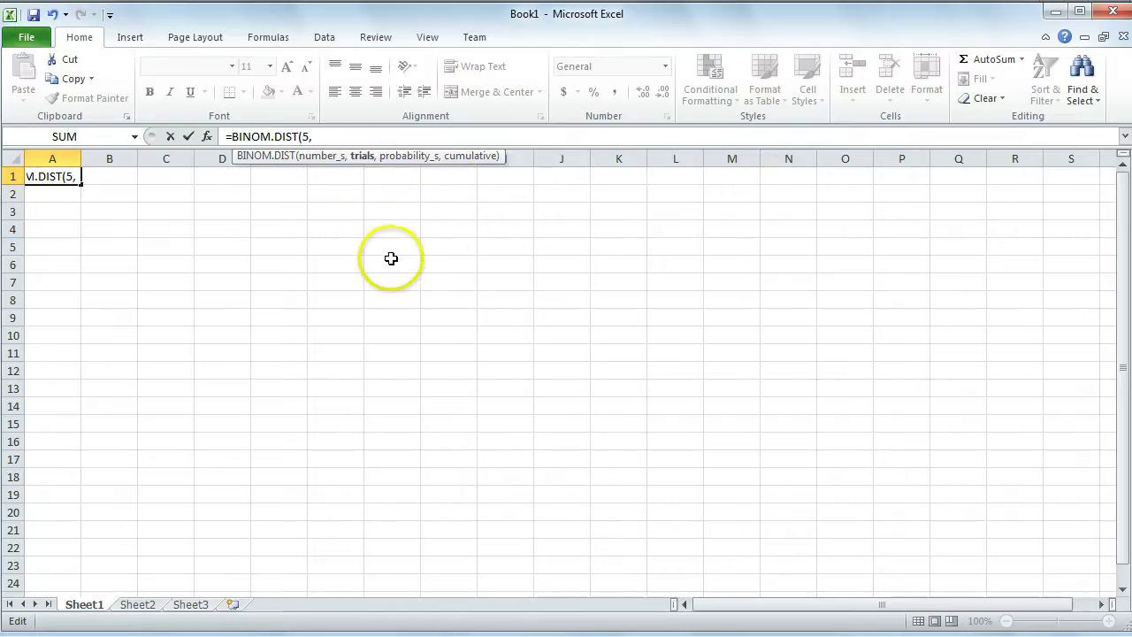
text(6,)
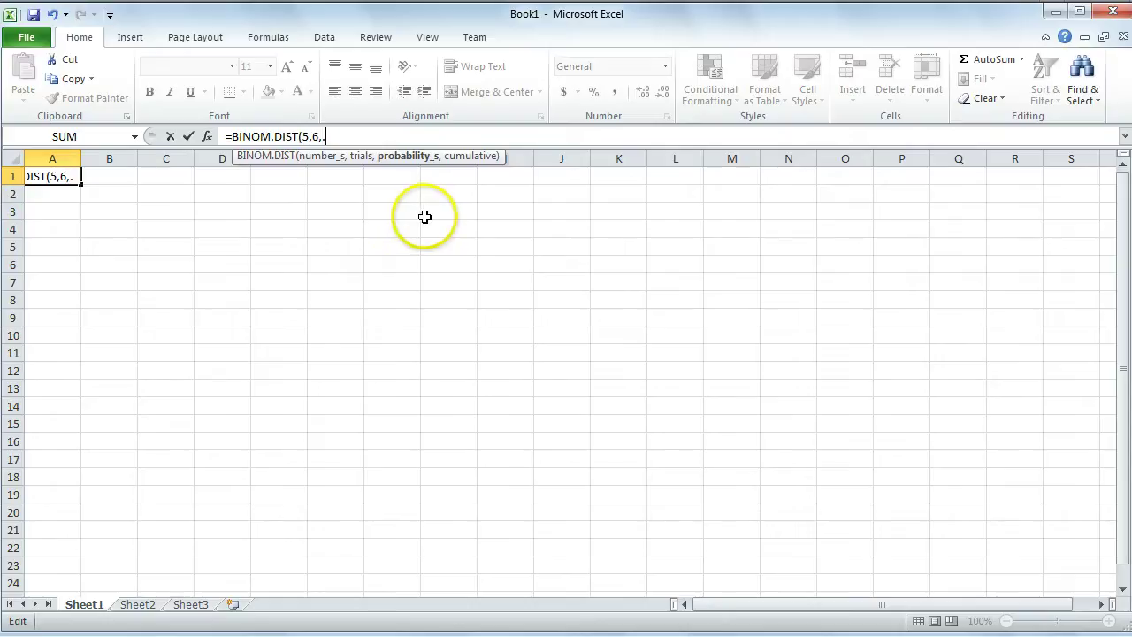
text(.2,)
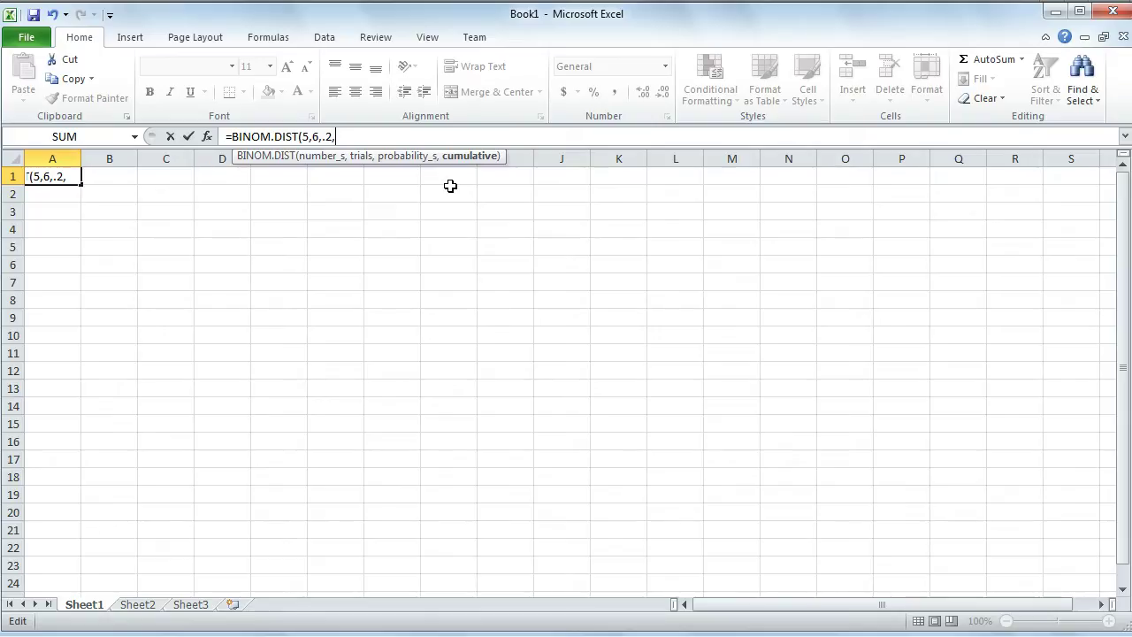
text(ALSE))
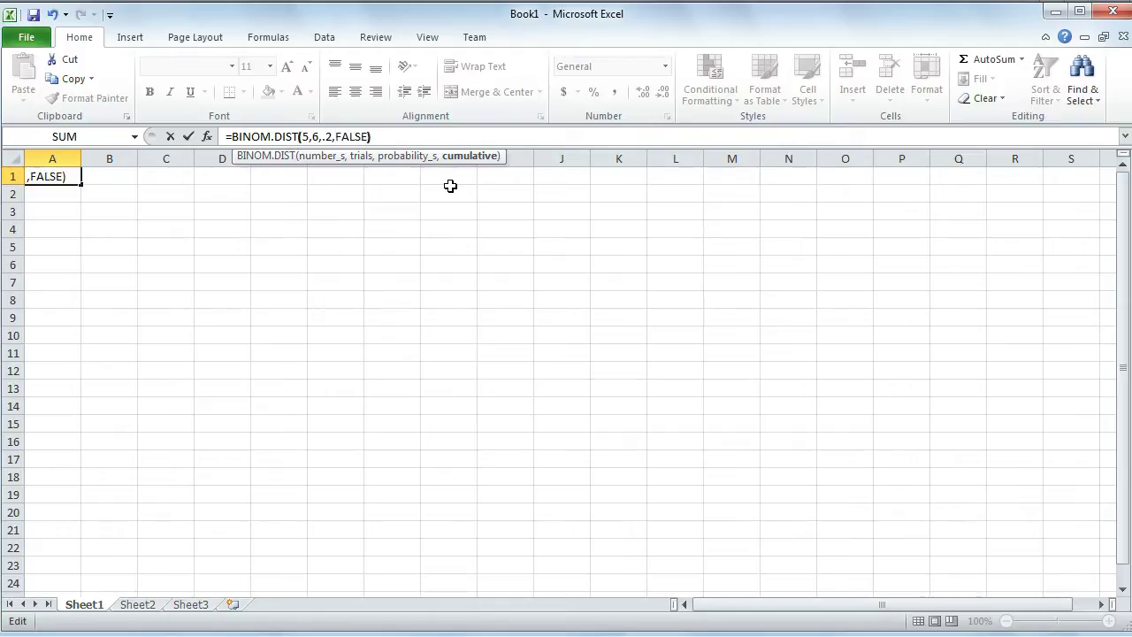
click(378, 137)
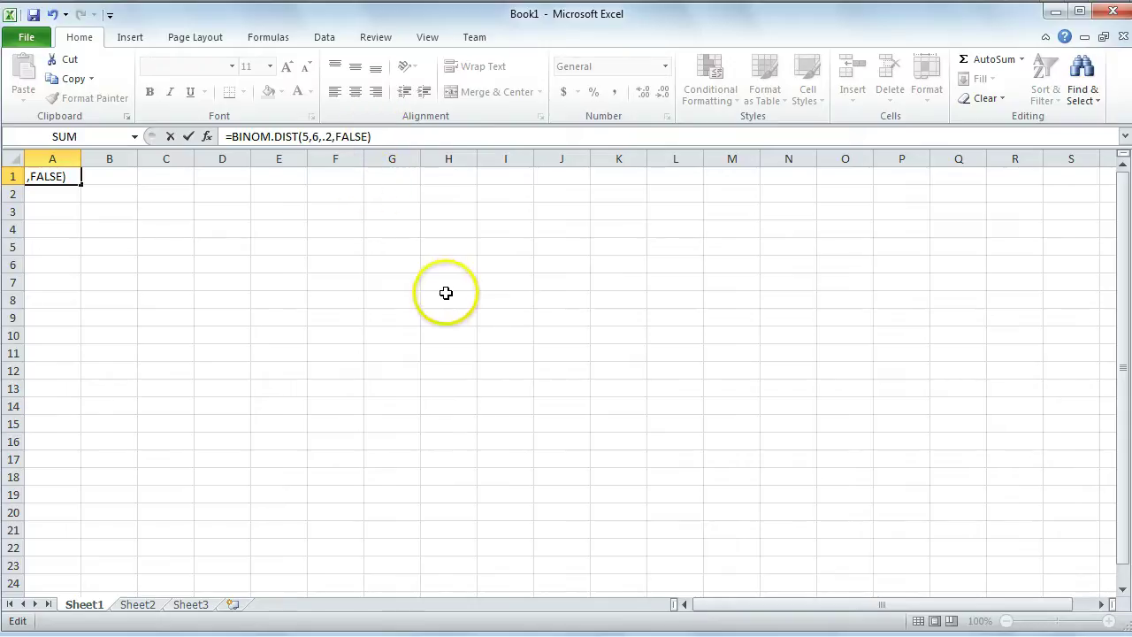
- Confirm the formula so A1 shows 0.001536, and compare it with the calculator result
key(Return)
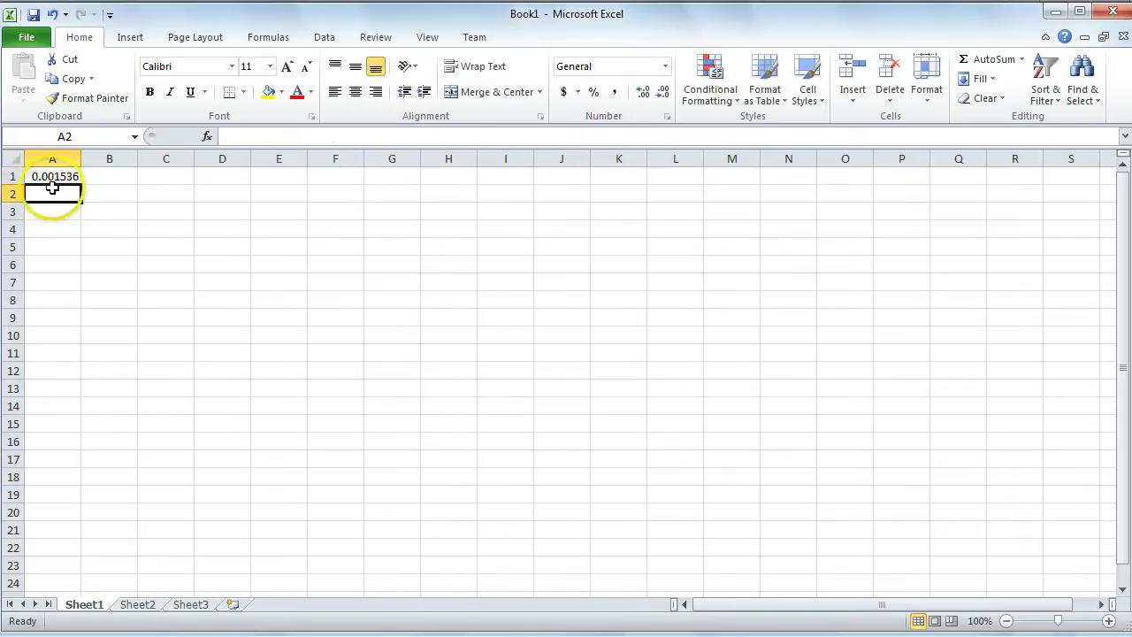
key(alt+Tab)
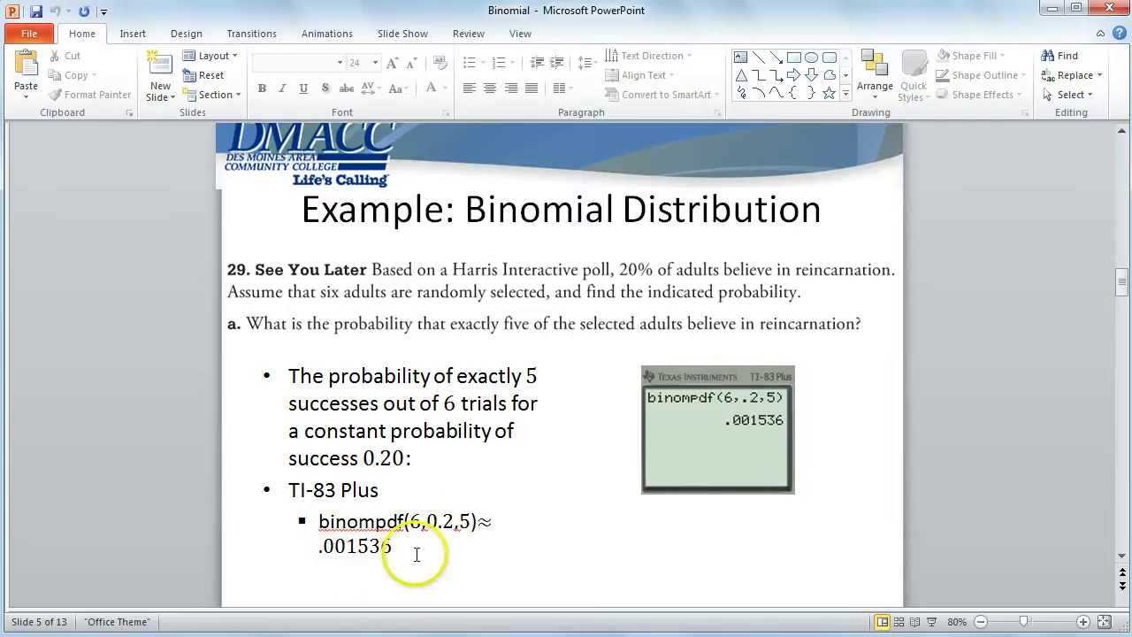
- Advance through slide 6's BINOM.DIST(x,n,p,FALSE) syntax to slide 7's 0.001536 result
key(Page_Down)
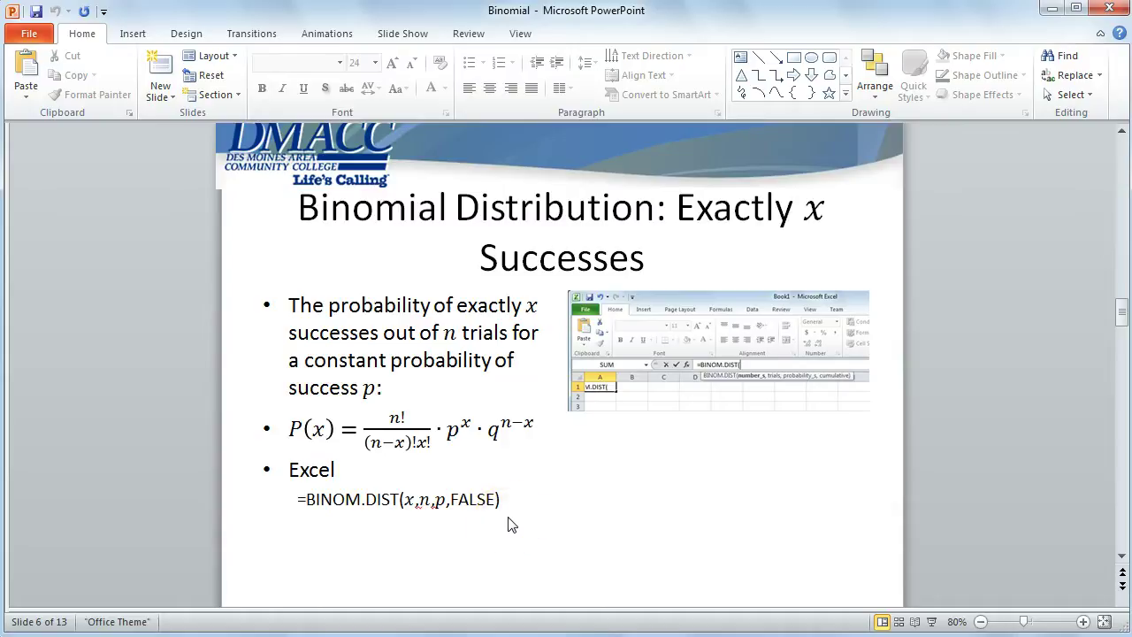
scroll(509, 524, down, 1)
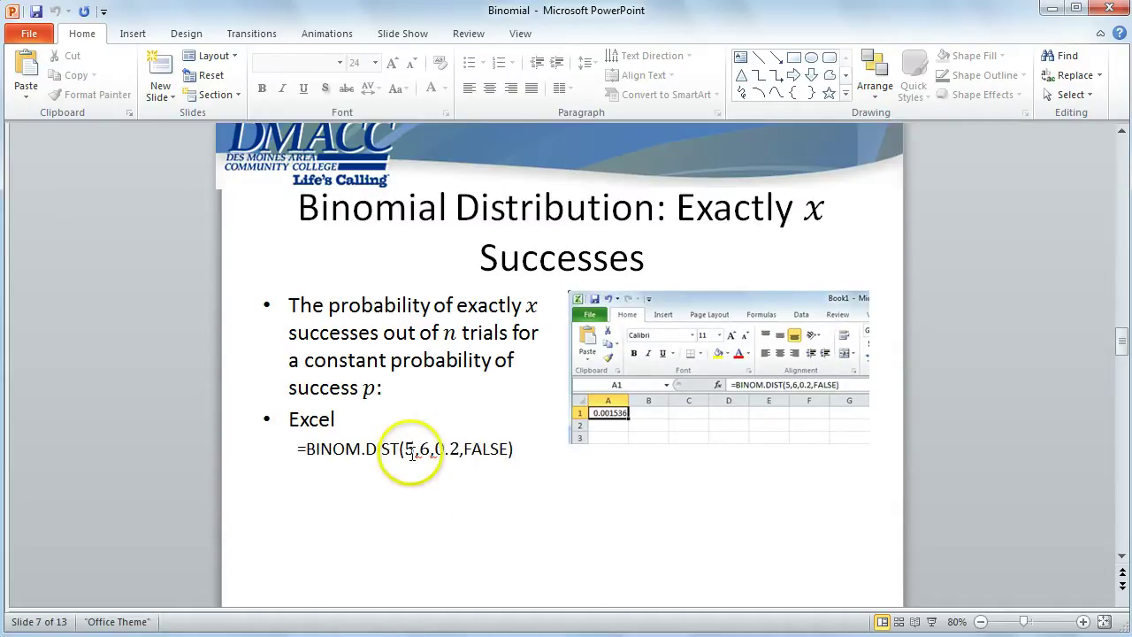